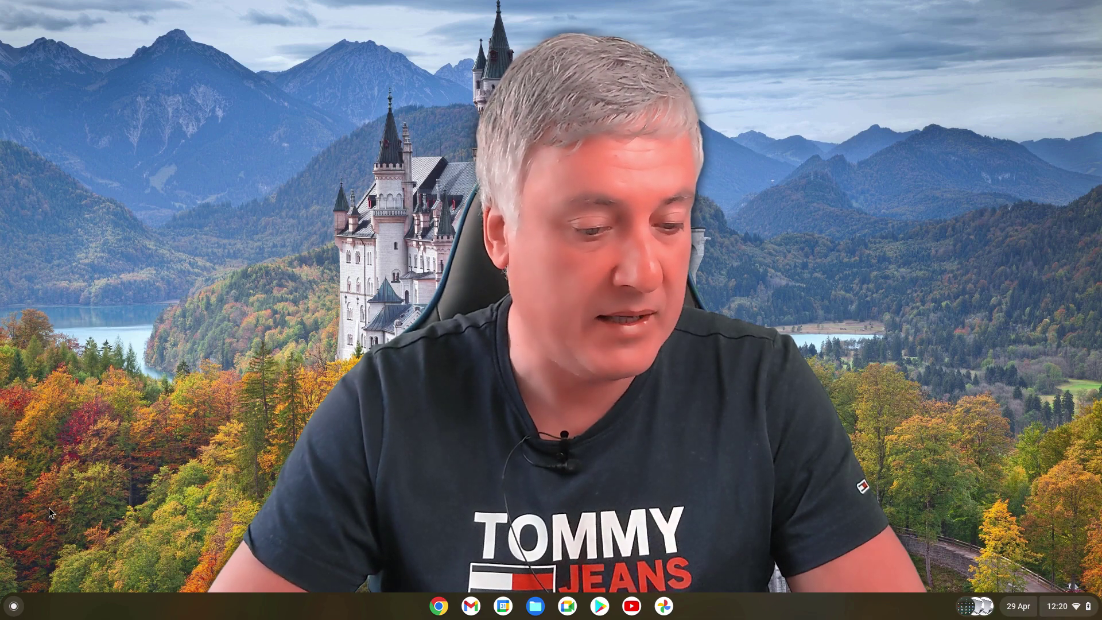
Open the launcher to show the app grid with Chrome, Gmail, Steam, Files and Linux apps.
{"action": "left_click", "coordinate": [13, 606]}
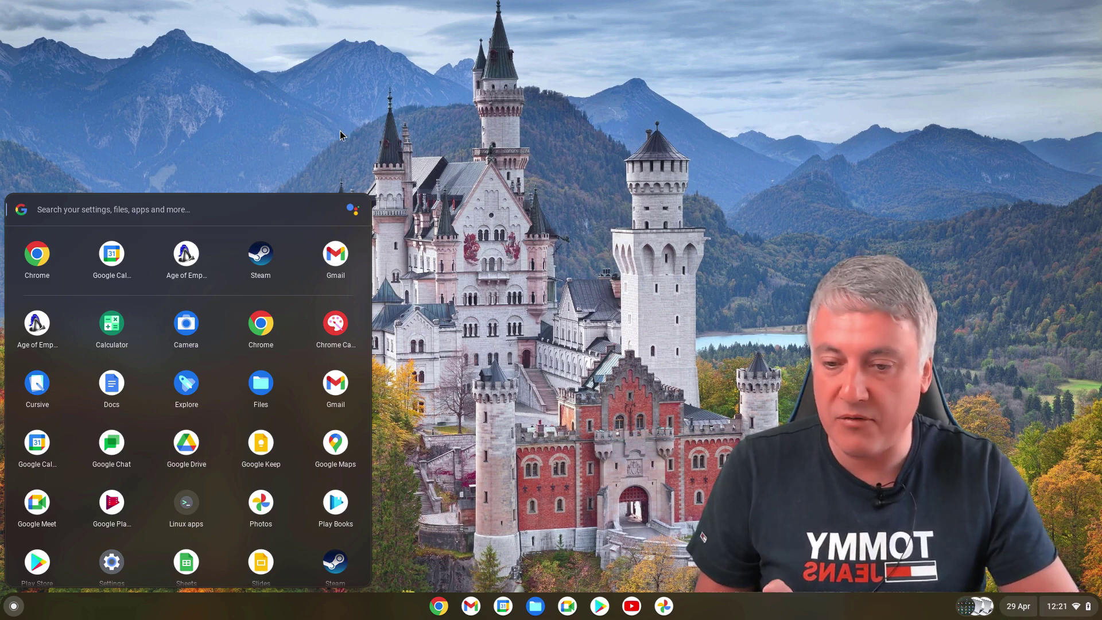
Close the launcher and open chrome-os-app-launcher-with-quick-links-636x720.webp from Downloads in Files.
{"action": "key", "text": "Escape"}
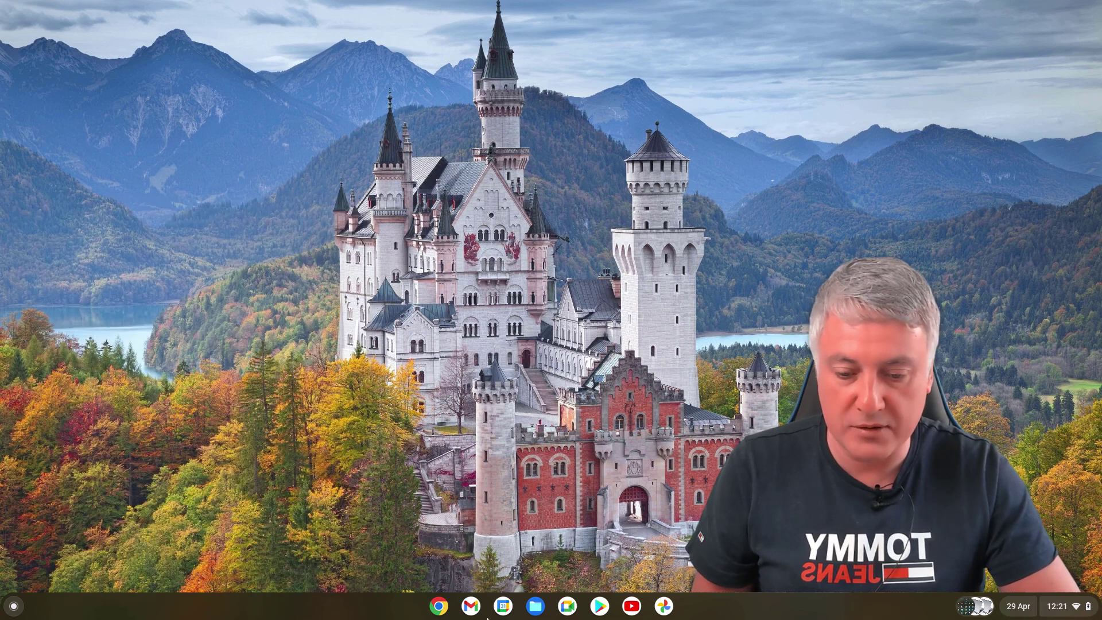
{"action": "left_click", "coordinate": [535, 605]}
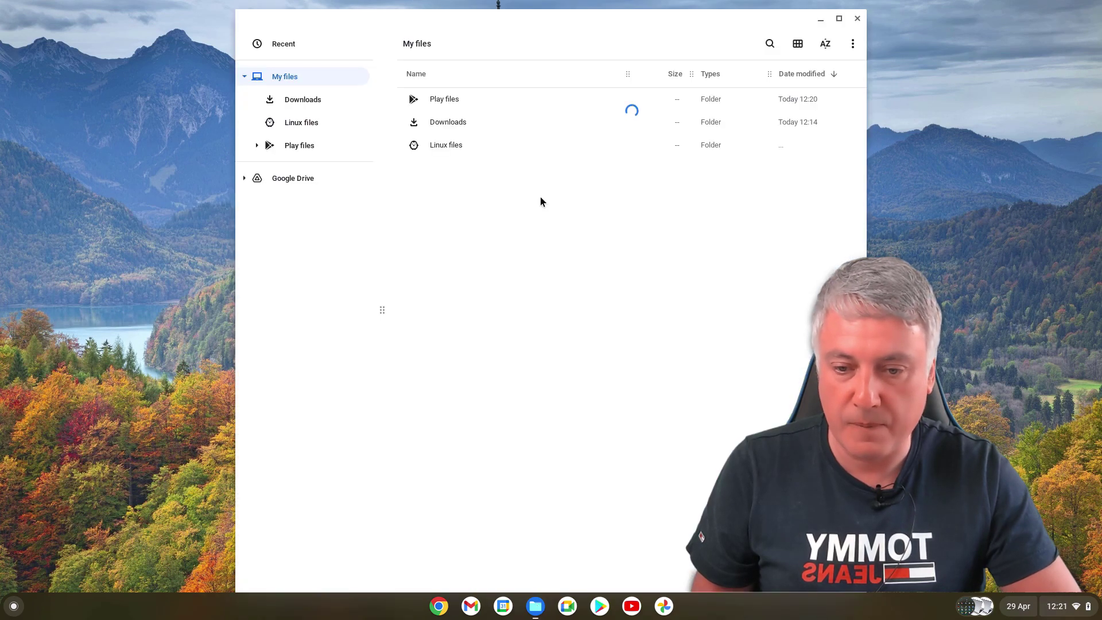
{"action": "double_click", "coordinate": [441, 123]}
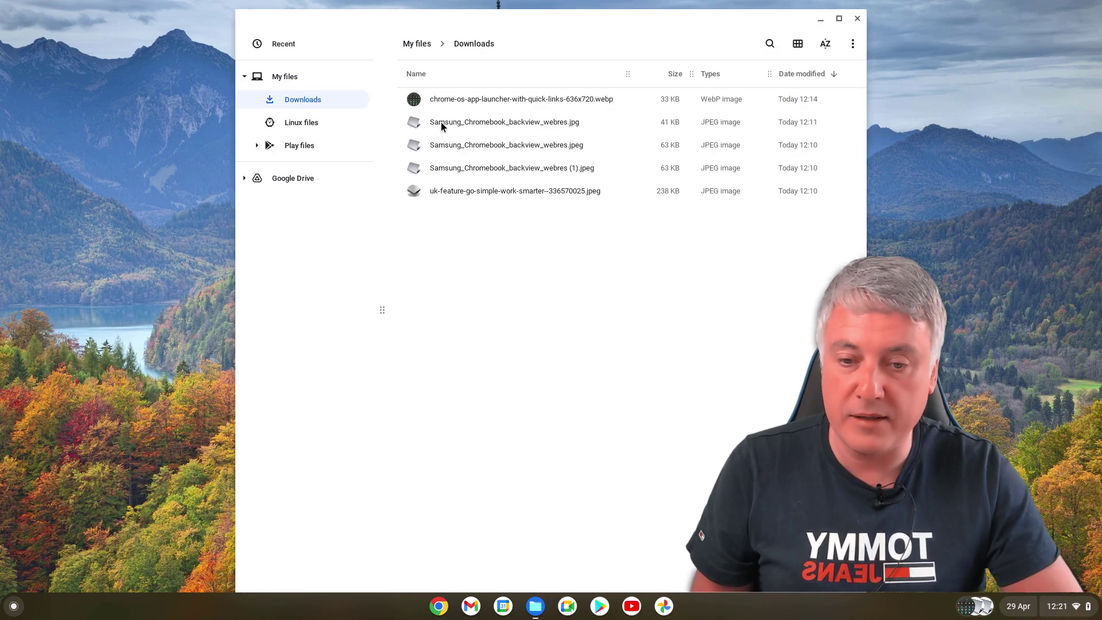
{"action": "double_click", "coordinate": [510, 99]}
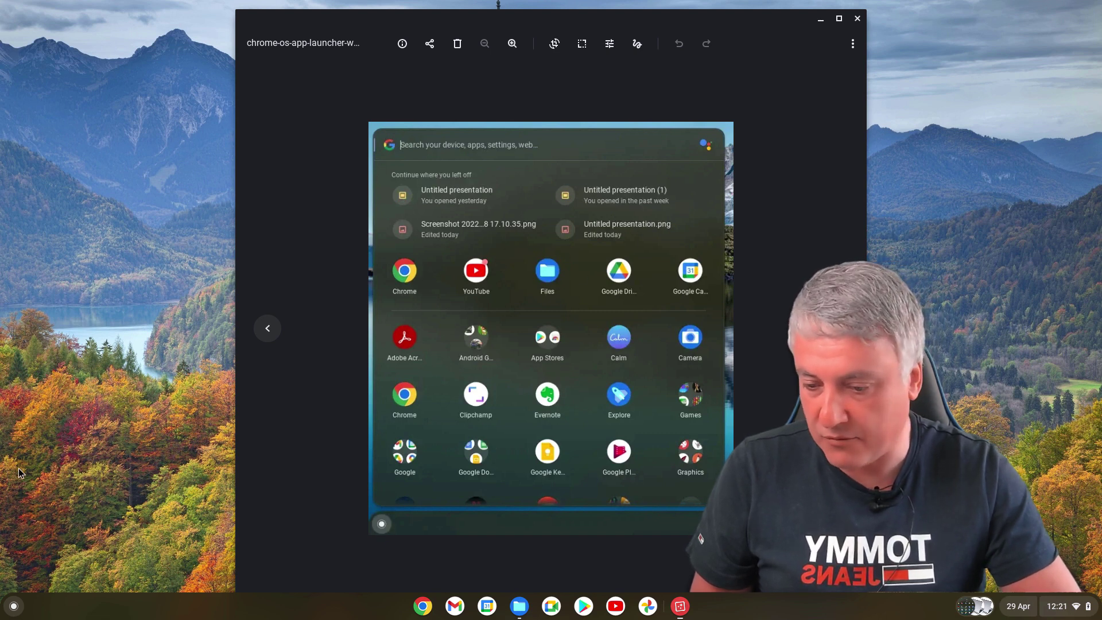
Compare the screenshot against the live launcher, then minimize the Gallery viewer.
{"action": "left_click", "coordinate": [12, 606]}
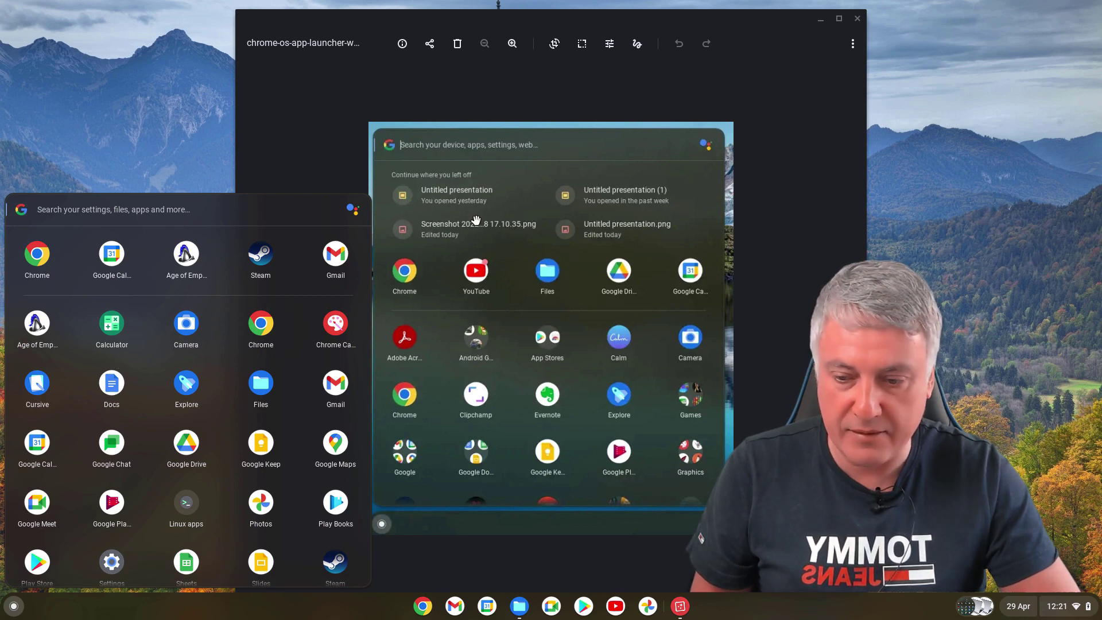
{"action": "left_click", "coordinate": [14, 606]}
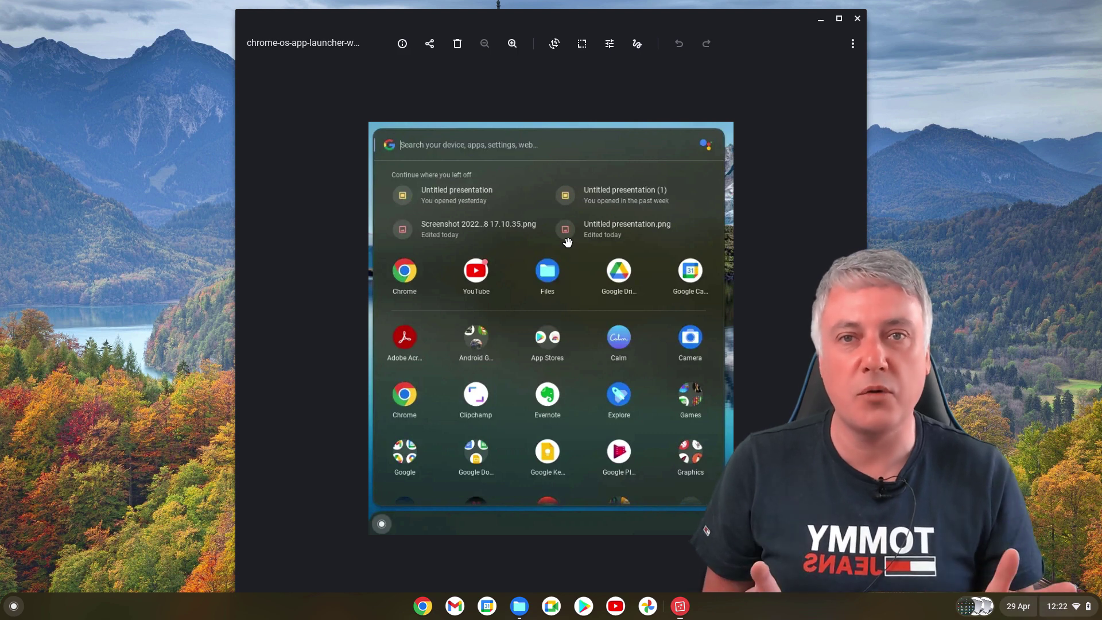
{"action": "left_click", "coordinate": [820, 23]}
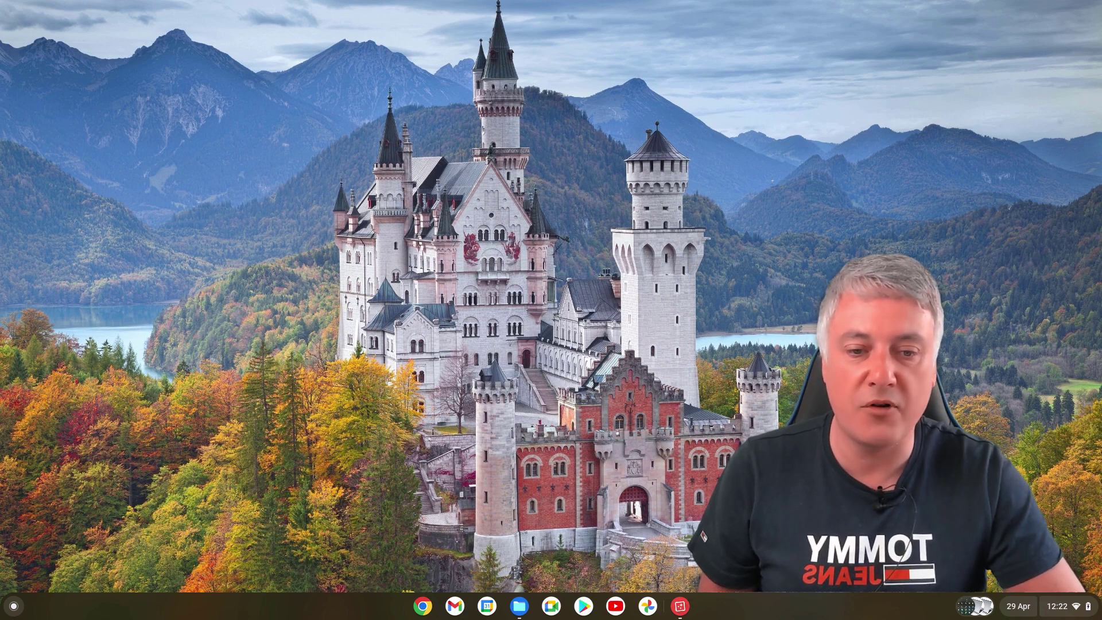
{"action": "left_click", "coordinate": [12, 607]}
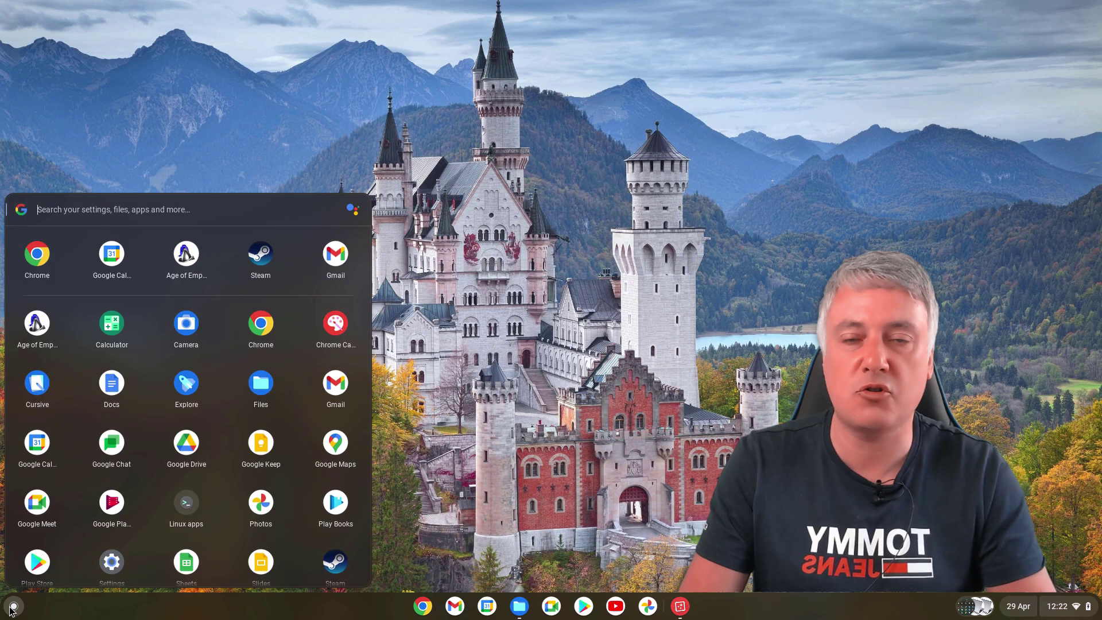
{"action": "left_click", "coordinate": [554, 300]}
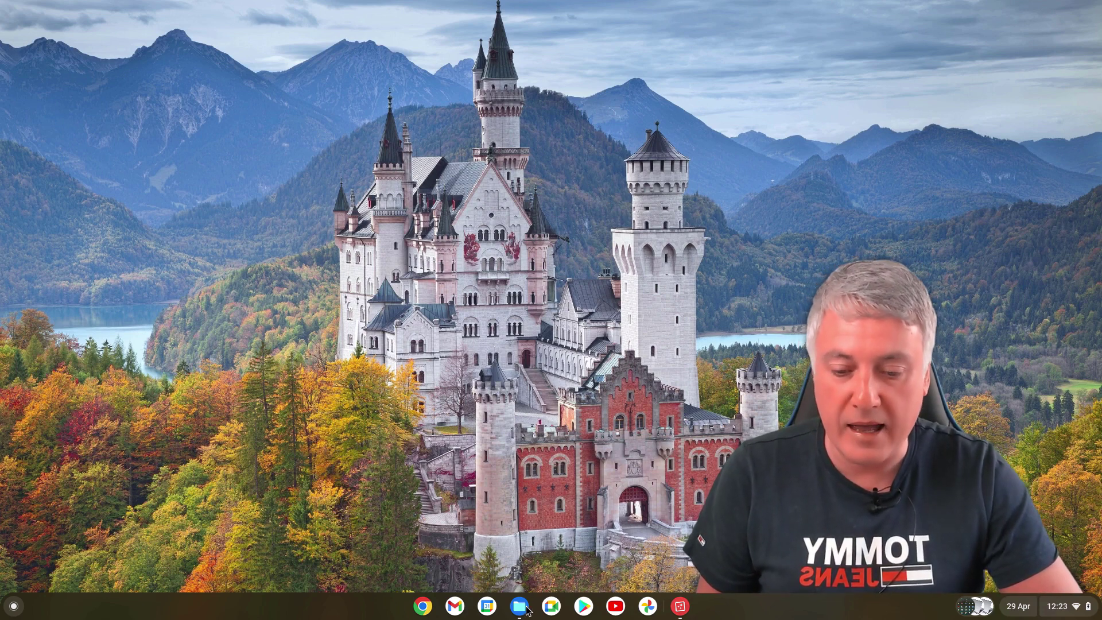
Reopen the launcher screenshot from Downloads, close Gallery and Files, then toggle the launcher.
{"action": "left_click", "coordinate": [520, 606]}
{"action": "double_click", "coordinate": [485, 95]}
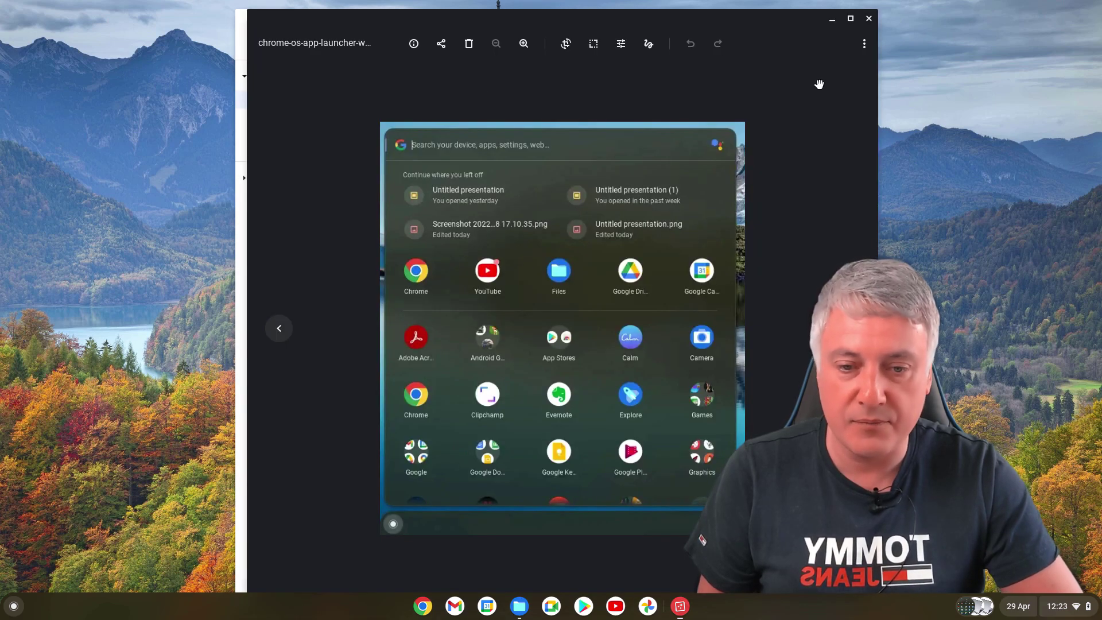
{"action": "left_click", "coordinate": [868, 18]}
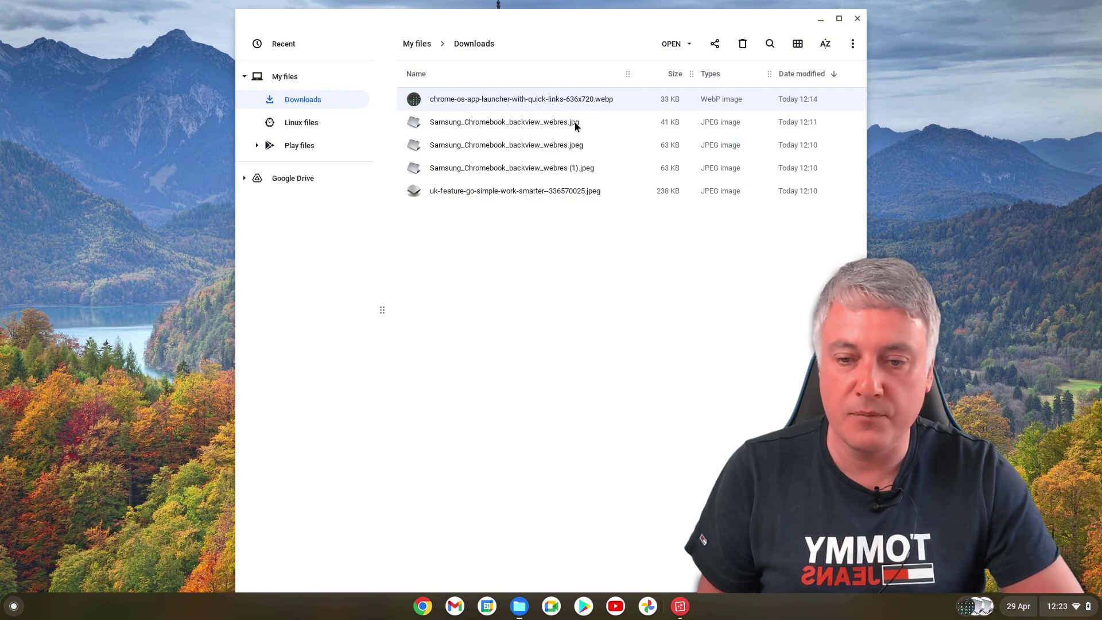
{"action": "left_click", "coordinate": [857, 18]}
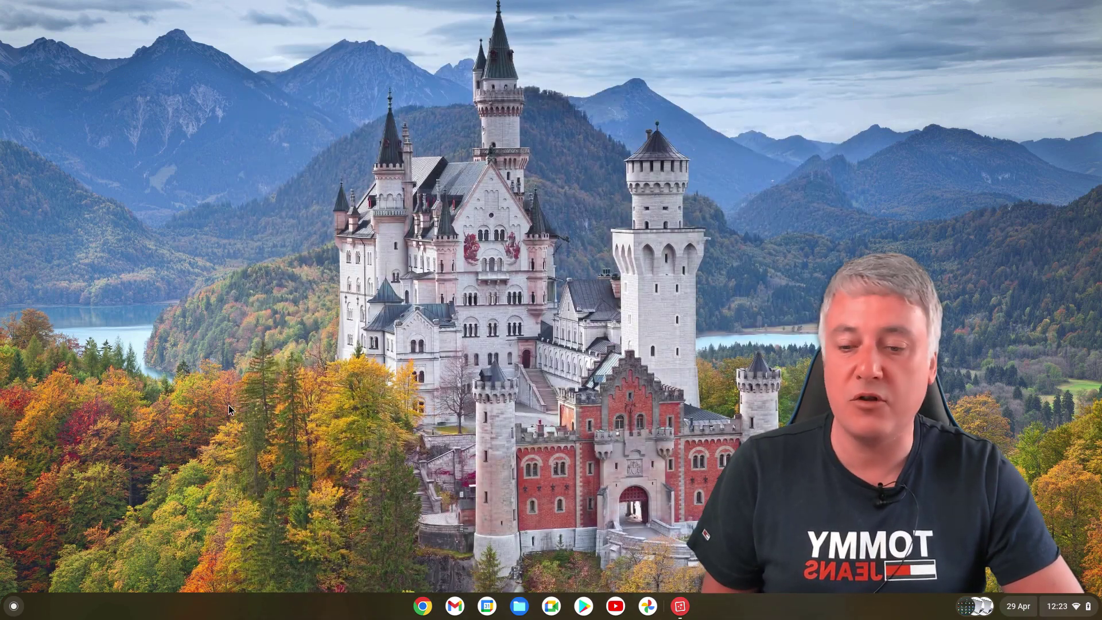
{"action": "left_click", "coordinate": [11, 608]}
{"action": "left_click", "coordinate": [11, 608]}
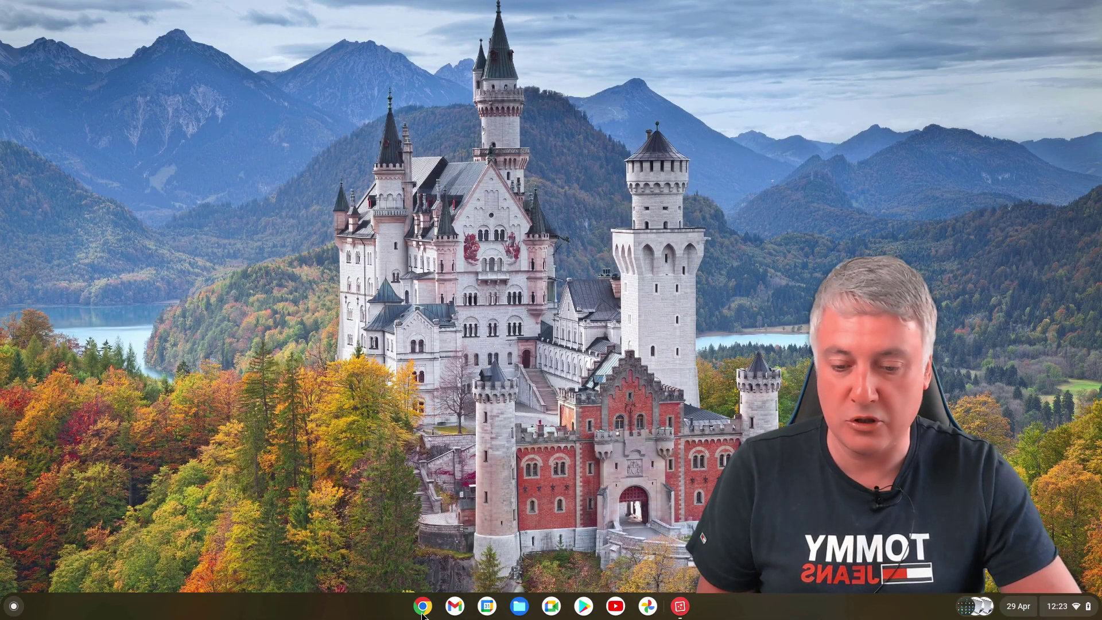
Load chrome://flags in a maximized Chrome window.
{"action": "left_click", "coordinate": [423, 607]}
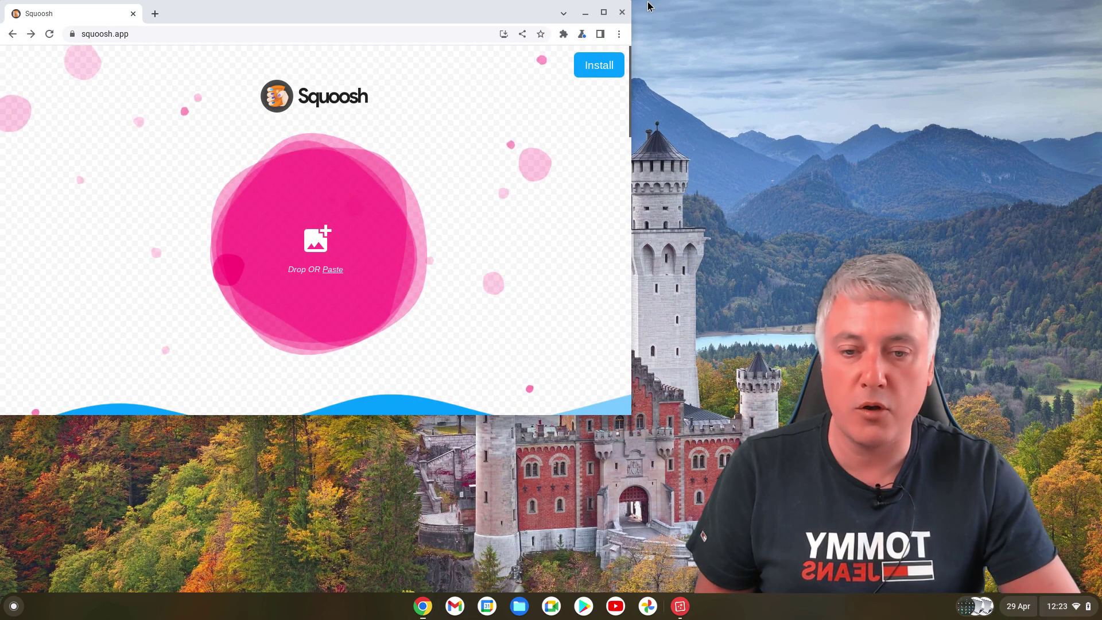
{"action": "left_click", "coordinate": [603, 12]}
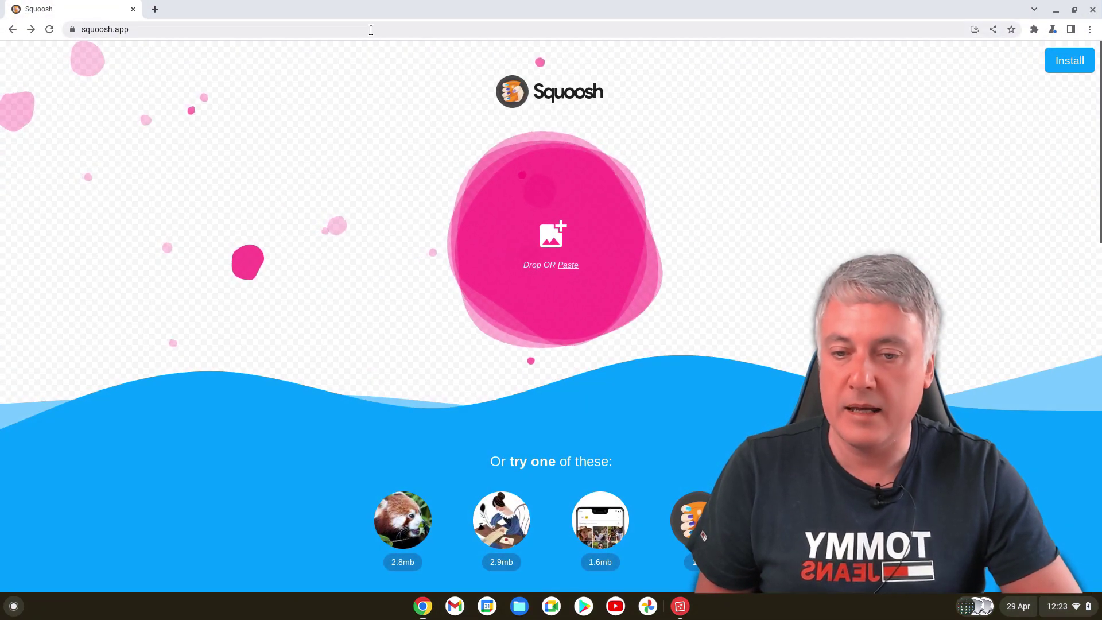
{"action": "left_click", "coordinate": [371, 30]}
{"action": "type", "text": "c"}
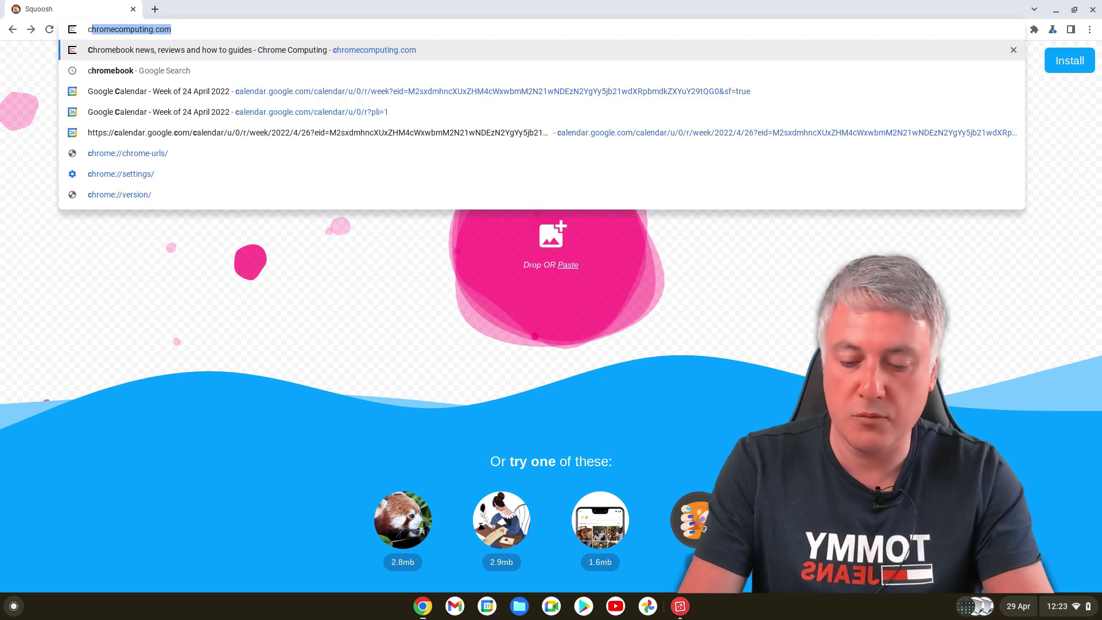
{"action": "type", "text": "hro"}
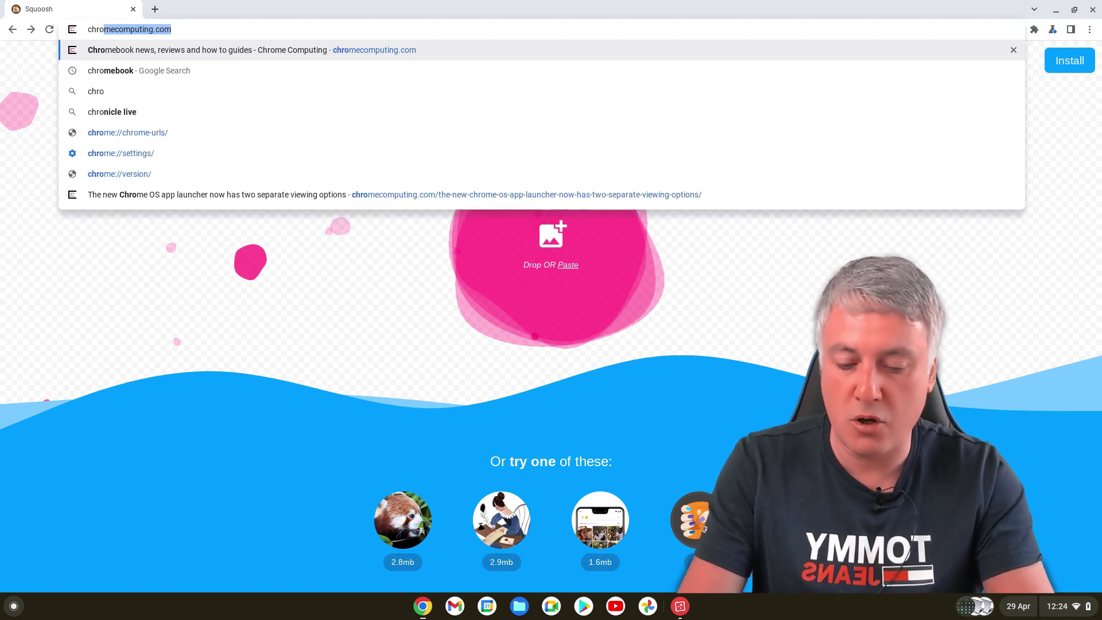
{"action": "type", "text": "me://"}
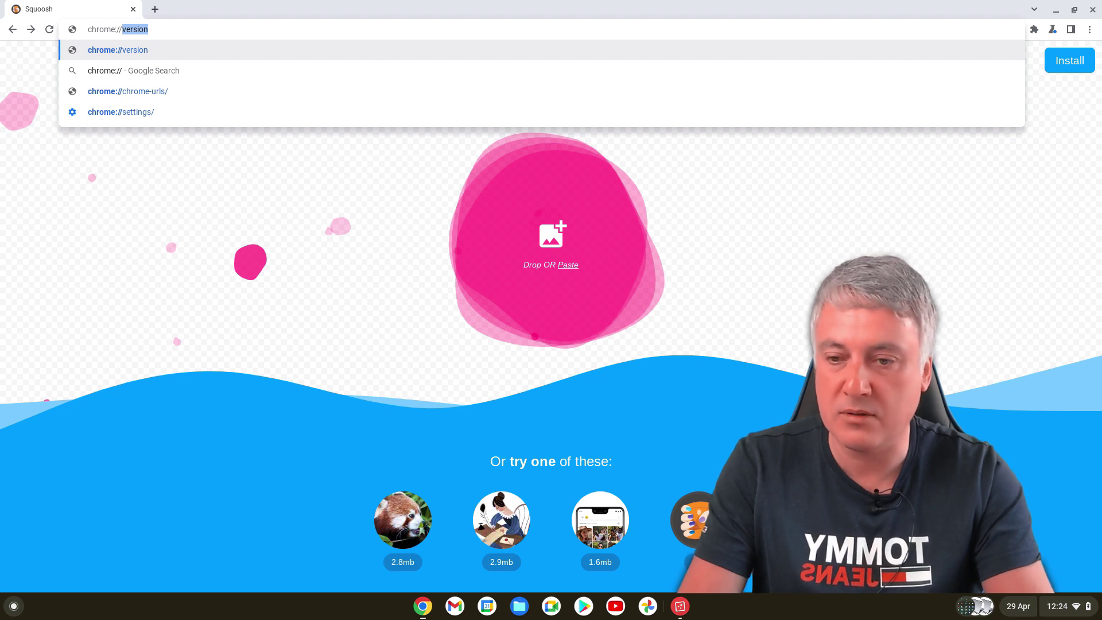
{"action": "type", "text": "flags"}
{"action": "key", "text": "Return"}
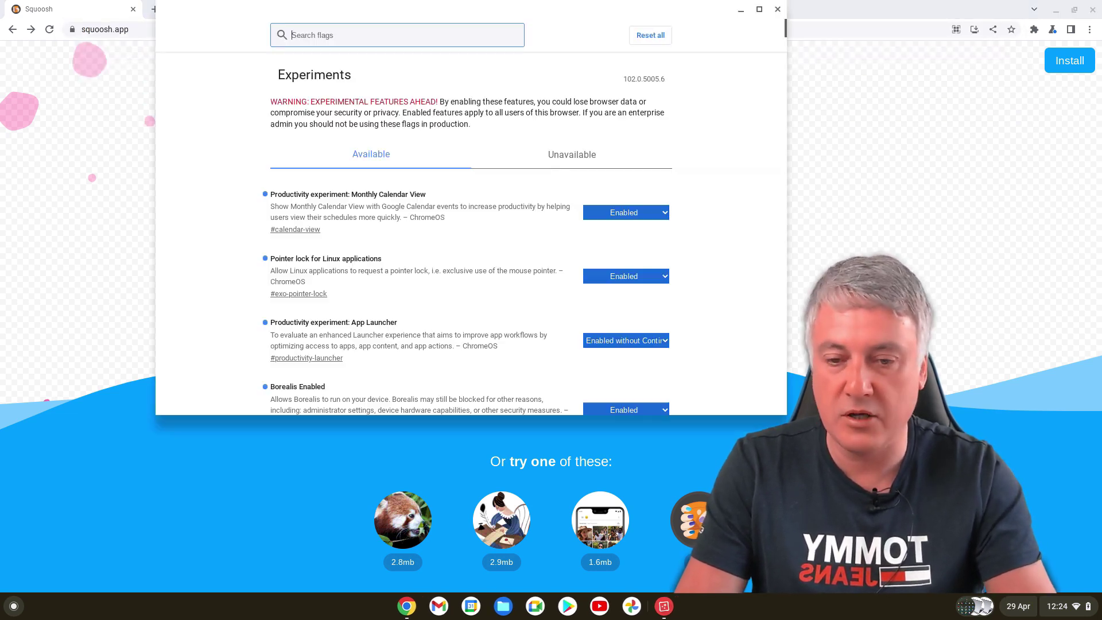
Leave 'Productivity experiment: App Launcher' on 'Enabled without Continue' and close the Experiments window.
{"action": "left_click", "coordinate": [759, 9]}
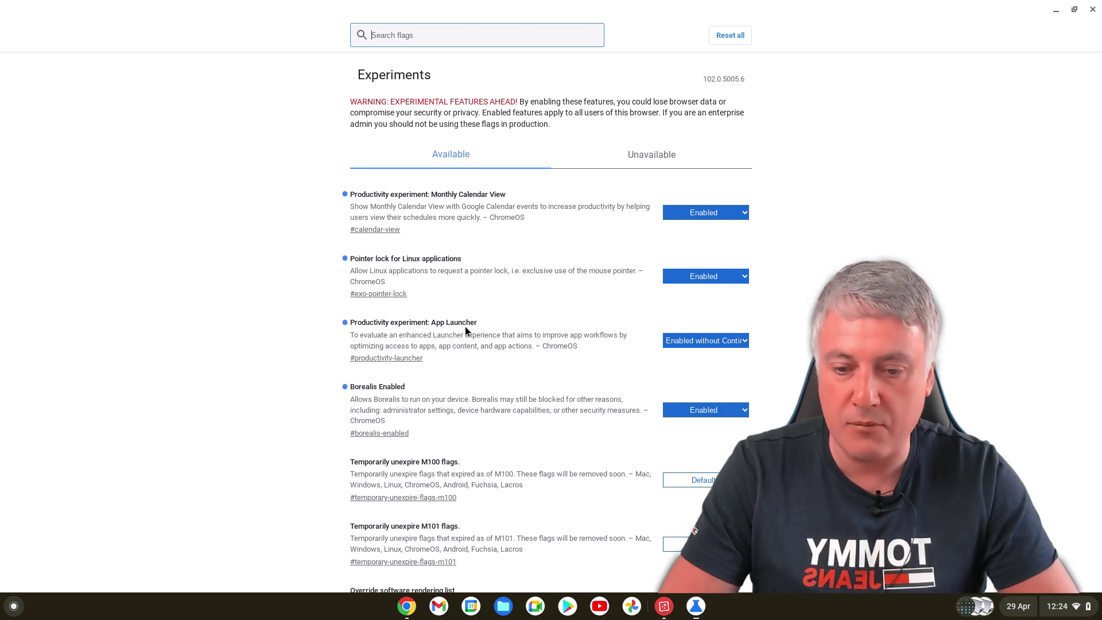
{"action": "left_click", "coordinate": [745, 340]}
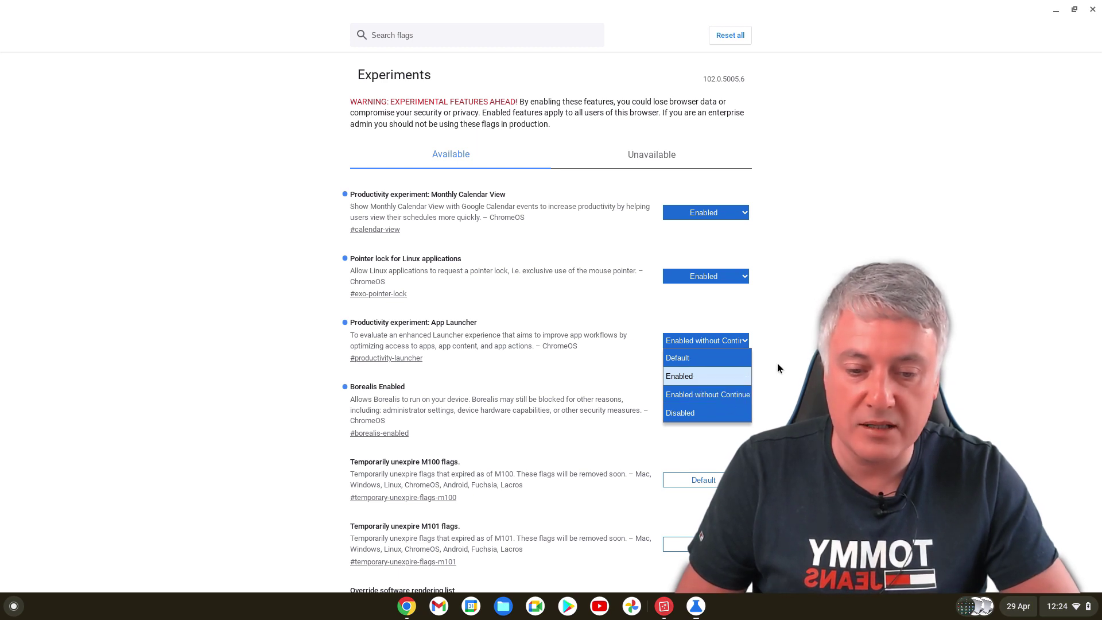
{"action": "left_click", "coordinate": [718, 400]}
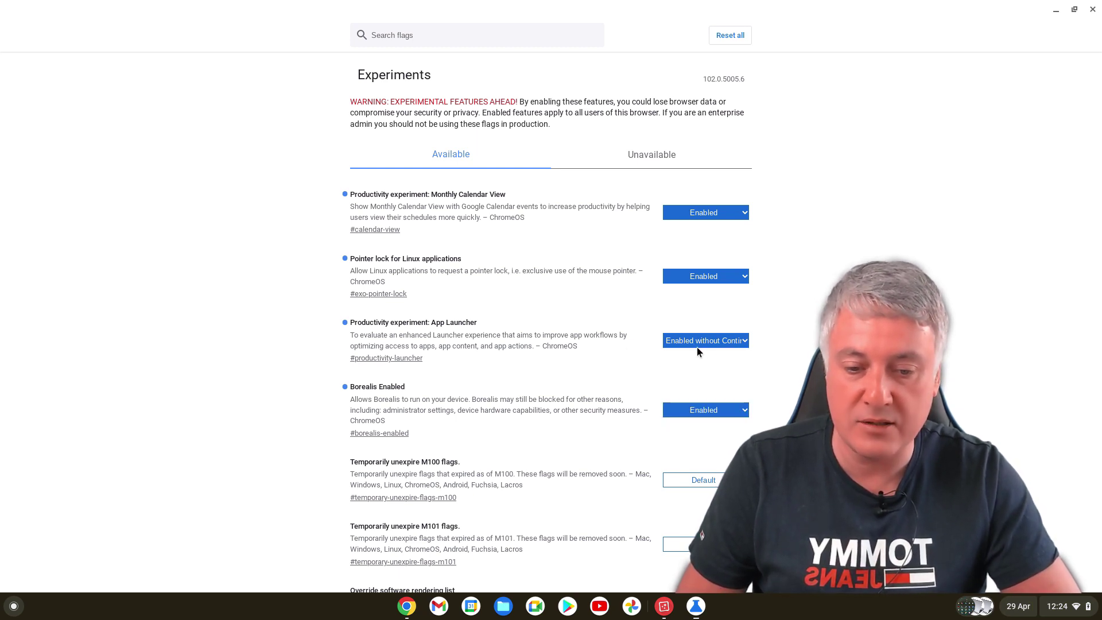
{"action": "left_click", "coordinate": [1092, 11]}
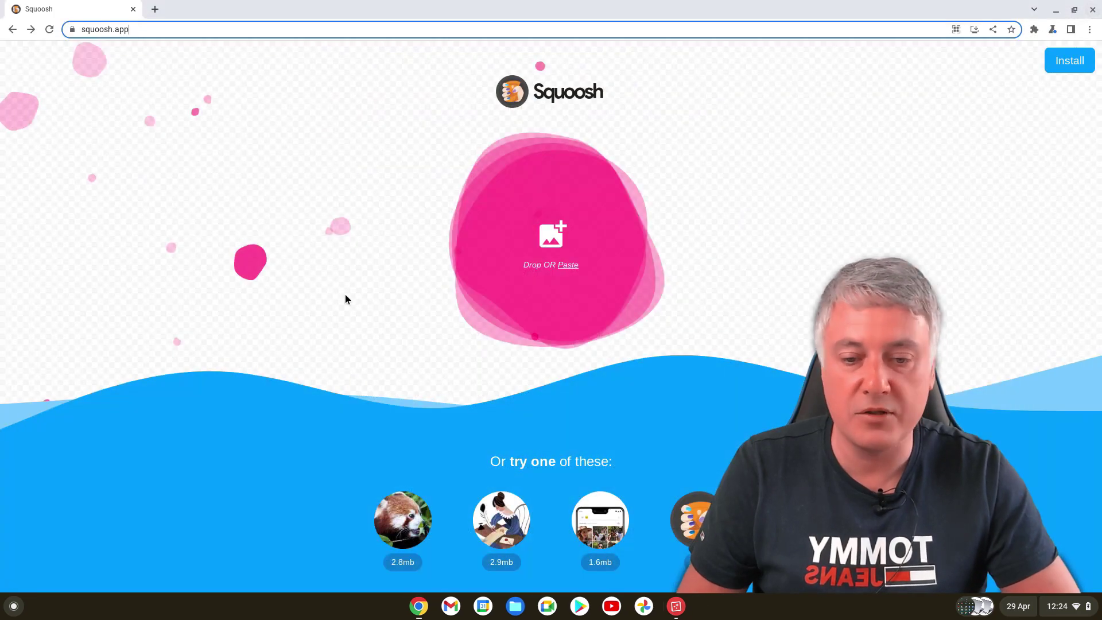
Close the Squoosh Chrome window, then open and dismiss the launcher to check it.
{"action": "left_click", "coordinate": [1094, 10]}
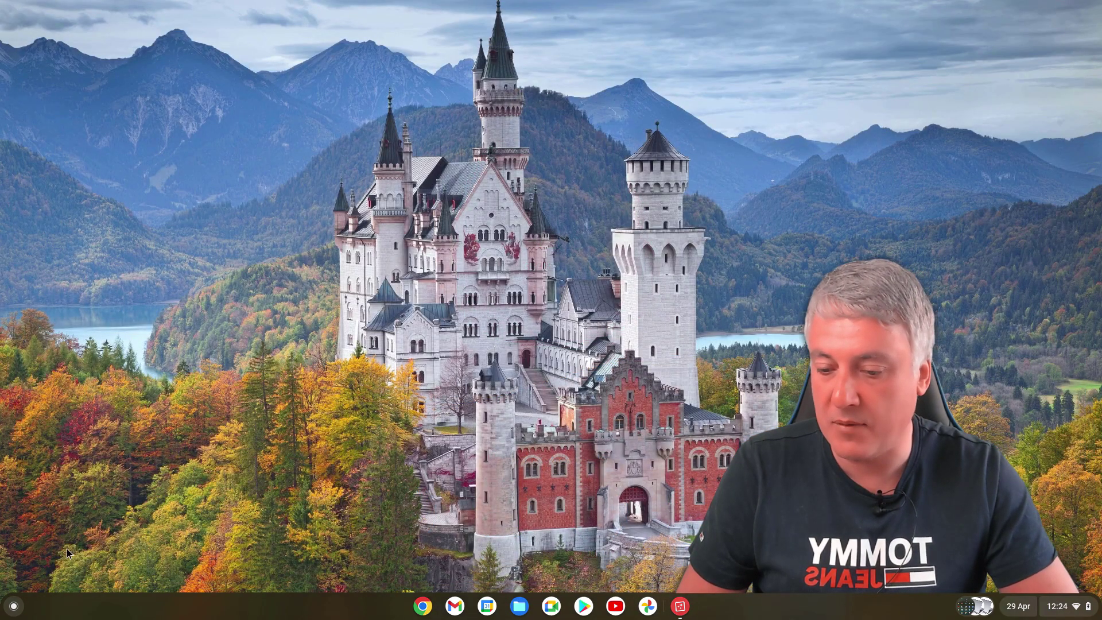
{"action": "left_click", "coordinate": [14, 606]}
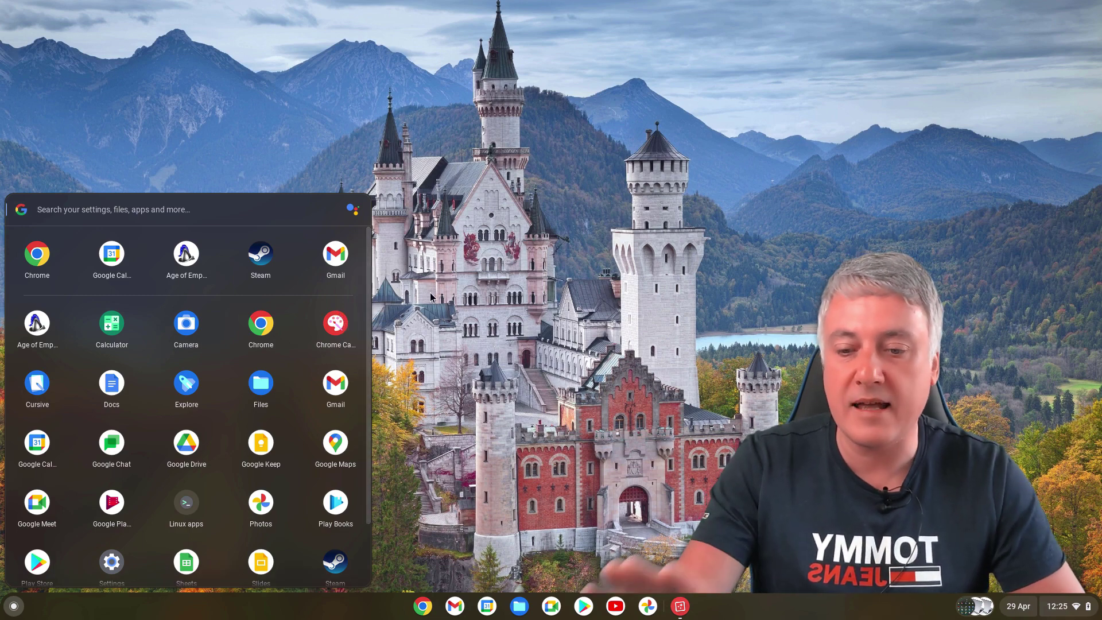
{"action": "left_click", "coordinate": [713, 208]}
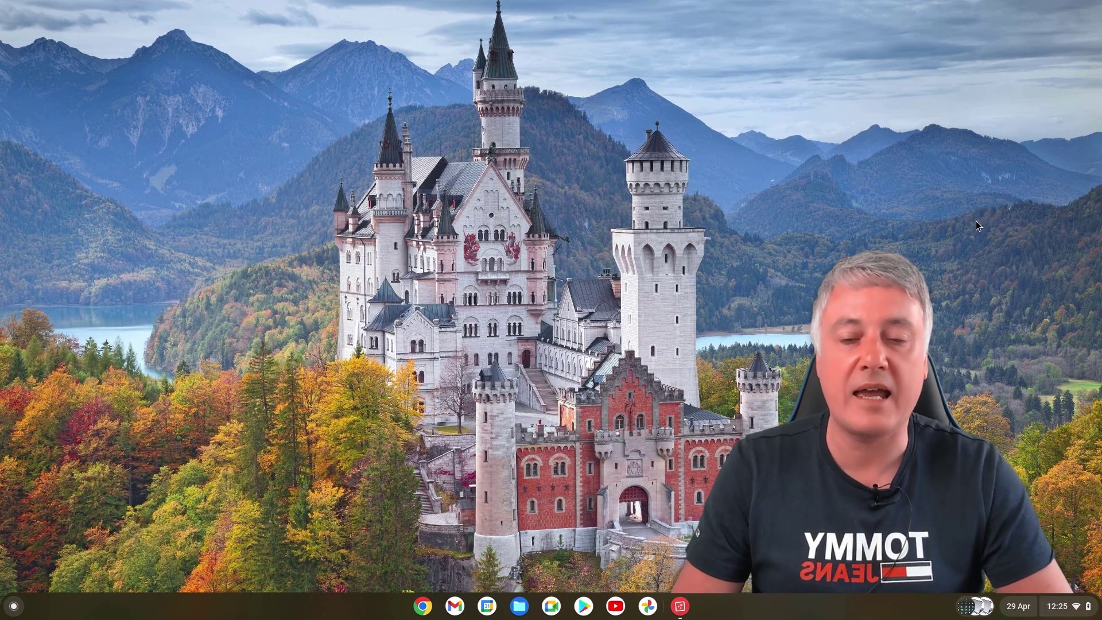